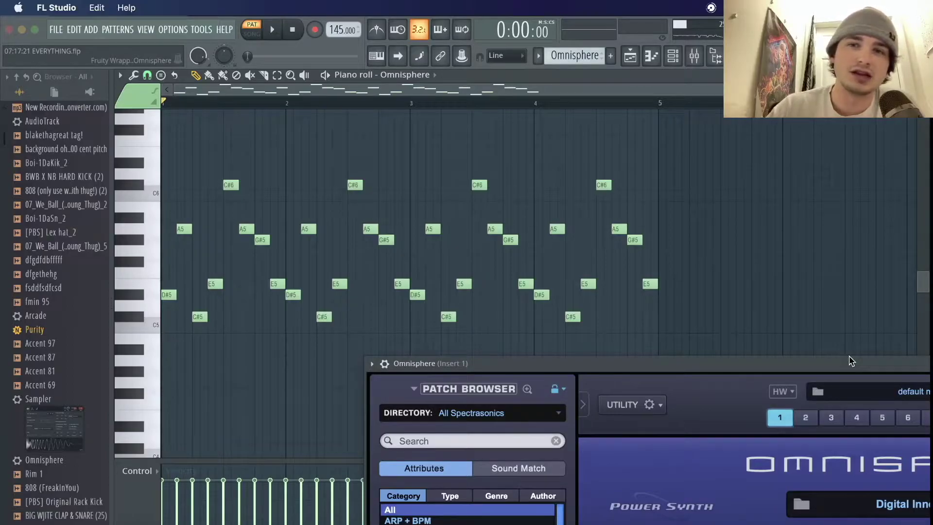
Compare playback of the Omnisphere melody with the Foxxy Fuzz effect switched off and back on, and close the plugin window.
left_click_drag(816, 366, 530, 25)
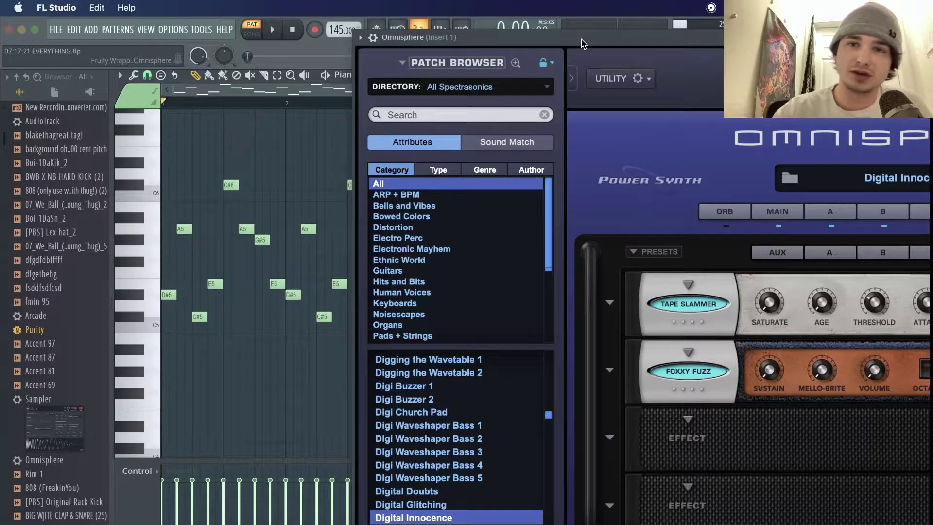
left_click(679, 372)
key("space")
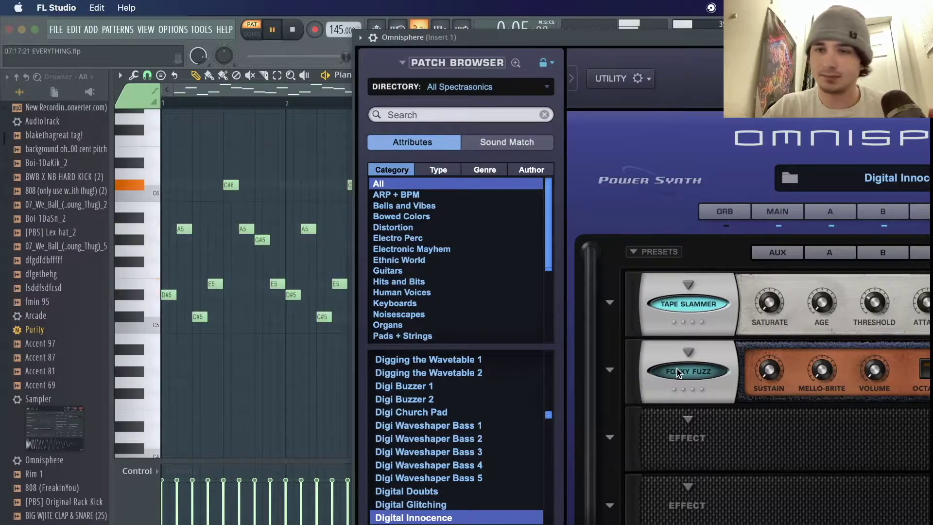
key("space")
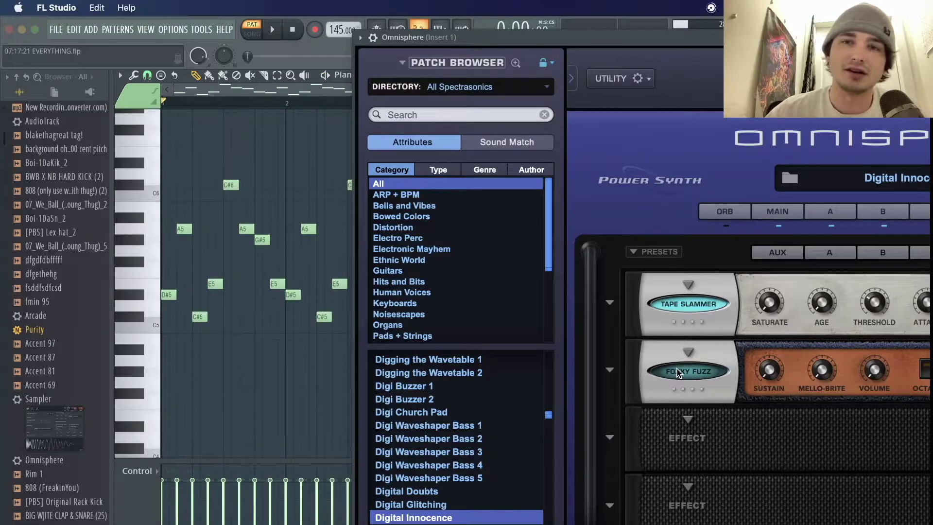
left_click(678, 372)
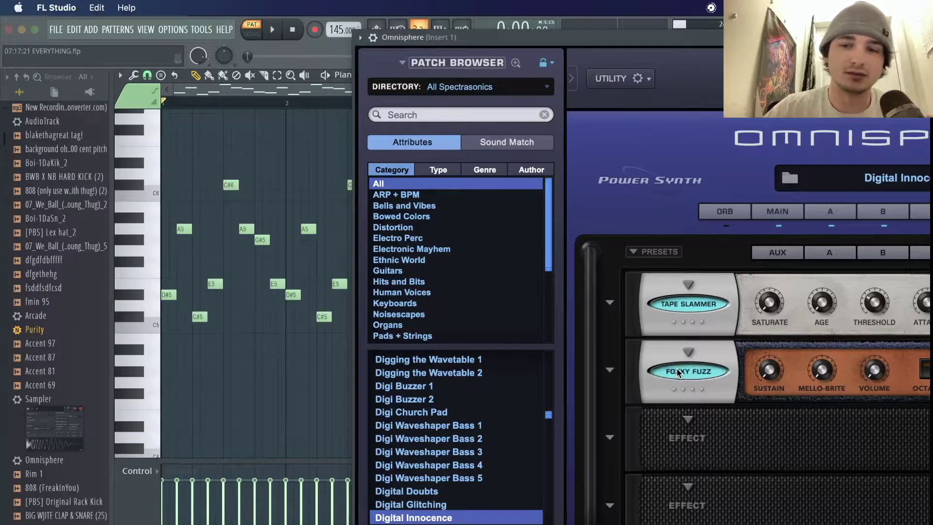
key("space")
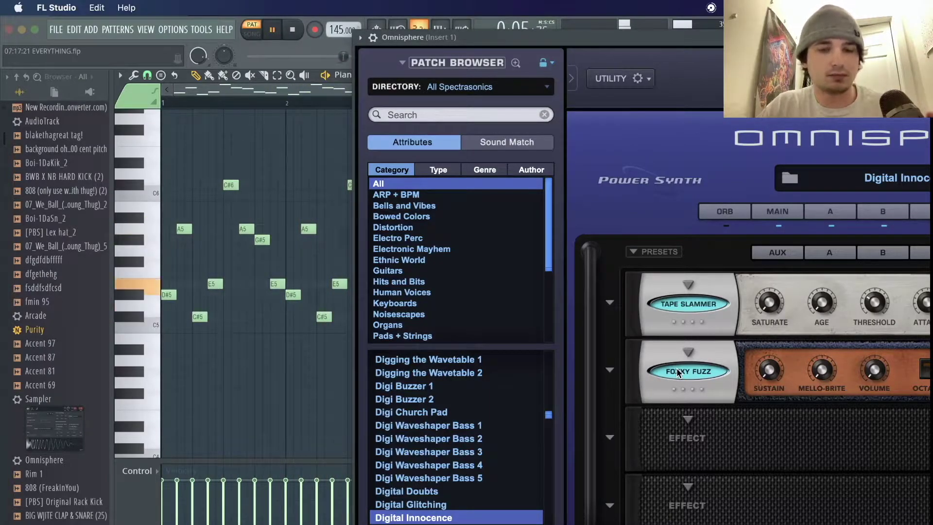
key("space")
key("Escape")
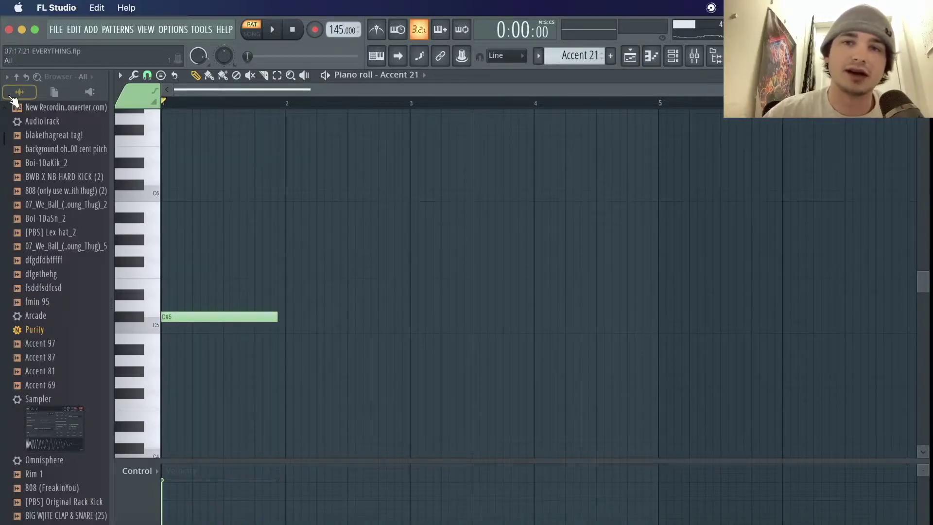
Play back the Accent 21 pattern and the Accent 35 notes at bars 2 and 4.
key("space")
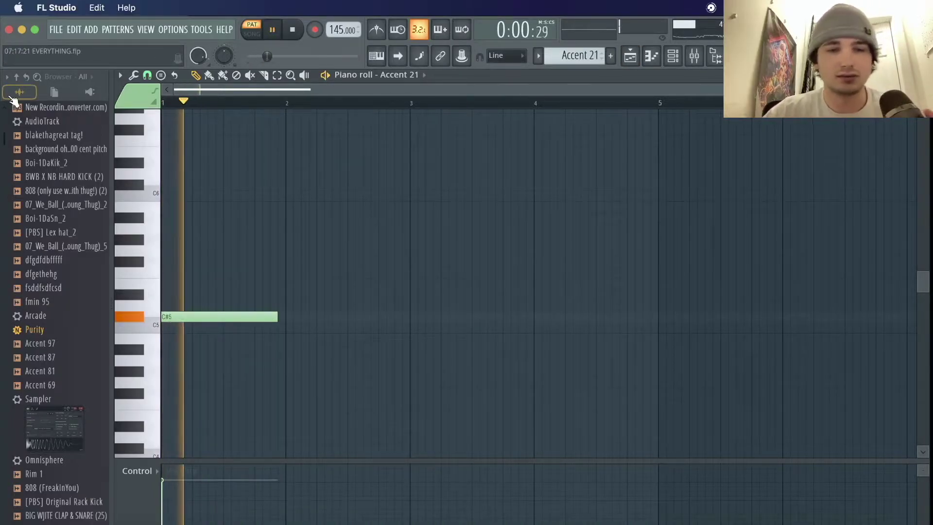
key("space")
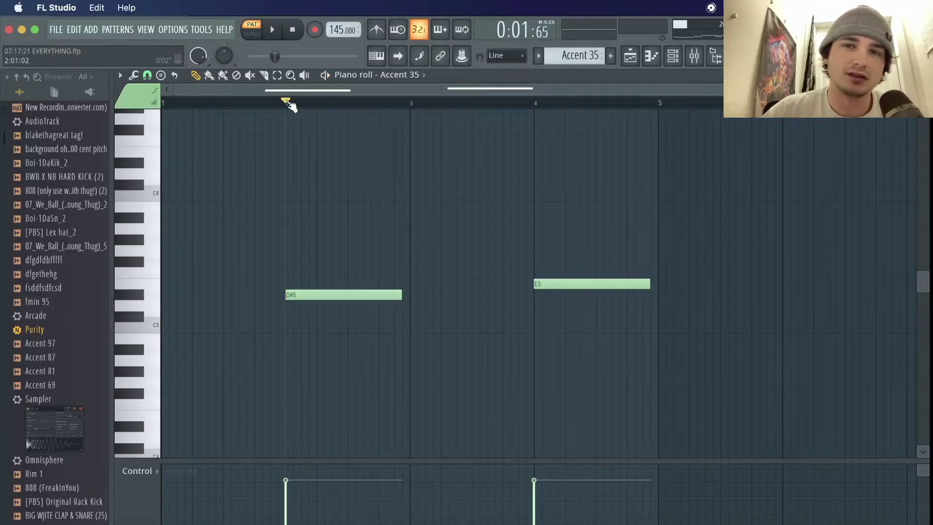
key("space")
left_click(536, 103)
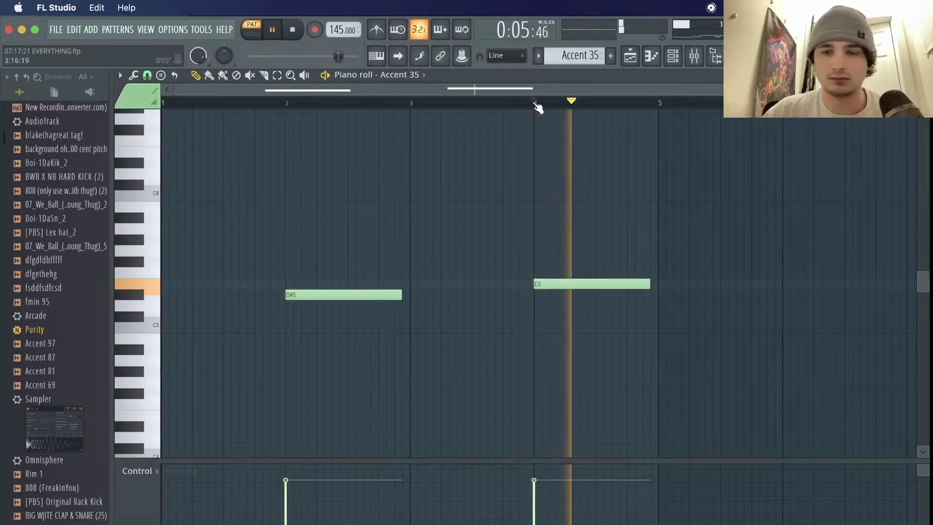
key("space")
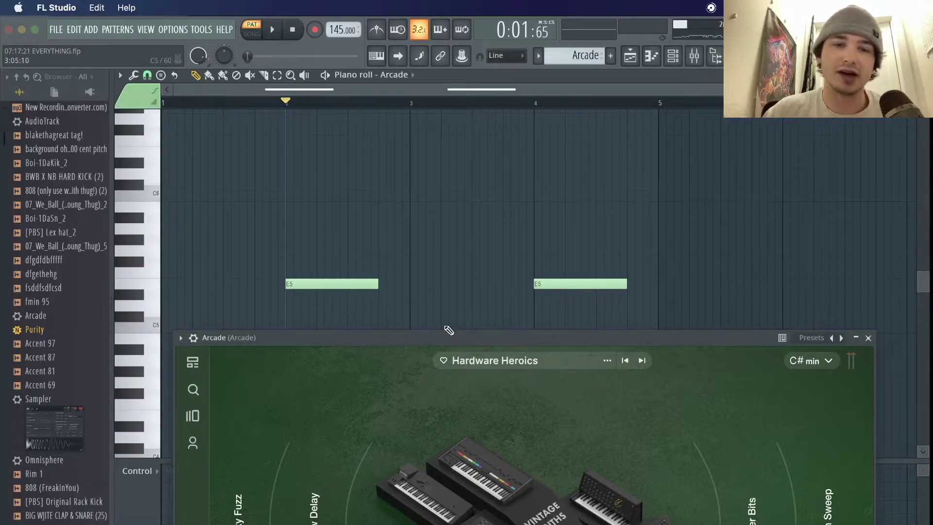
Play back the Arcade, Accent 89 and Accent 88 patterns, and expand the 11 ODYSY folder in the browser.
key("space")
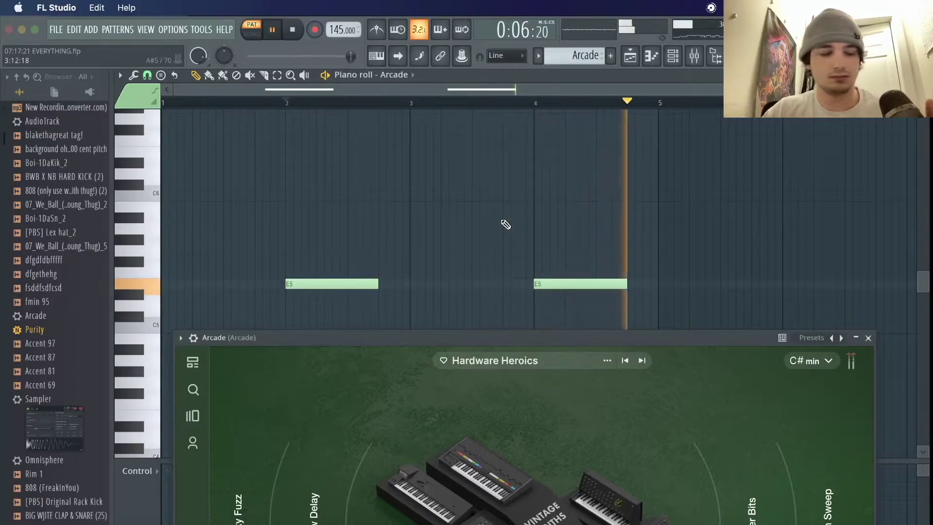
key("space")
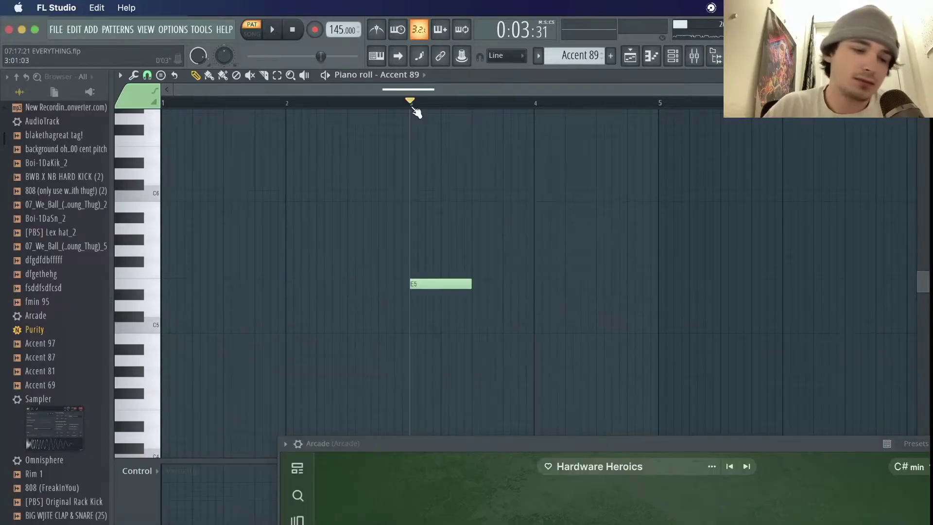
key("space")
key("space")
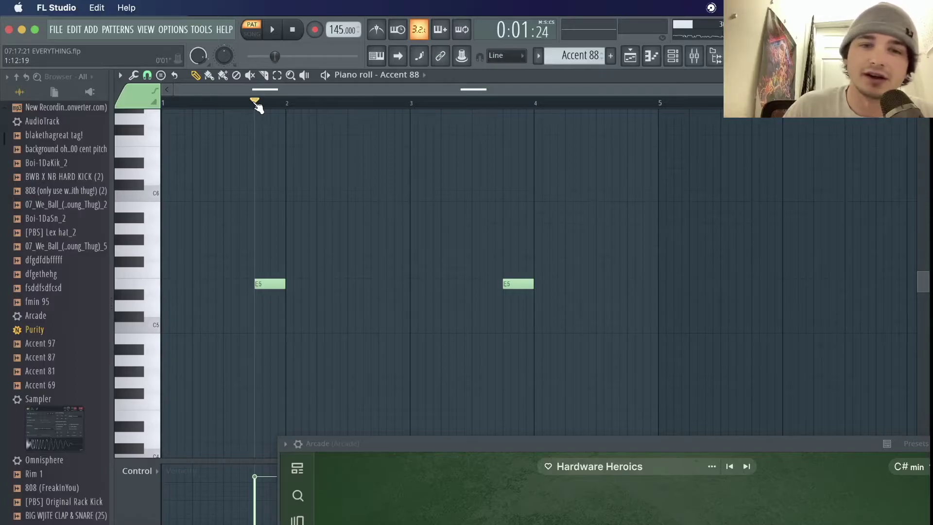
key("space")
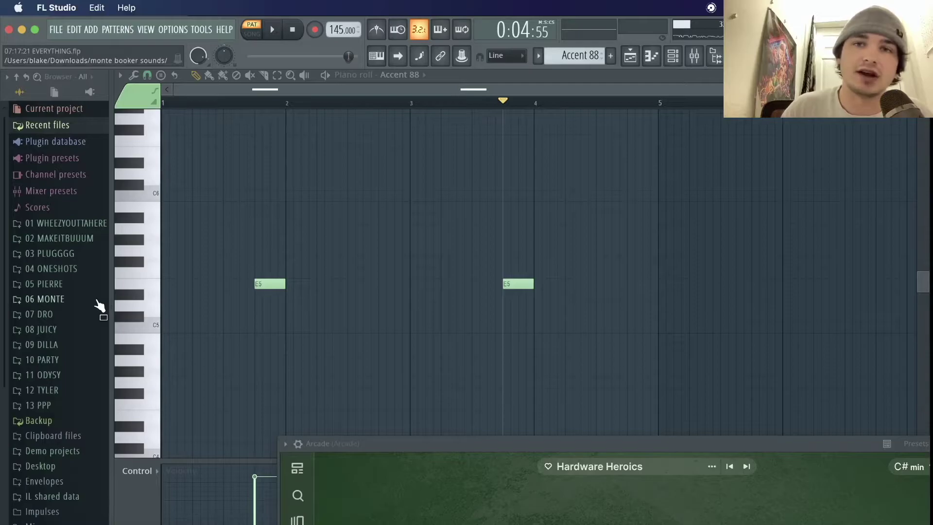
left_click(83, 376)
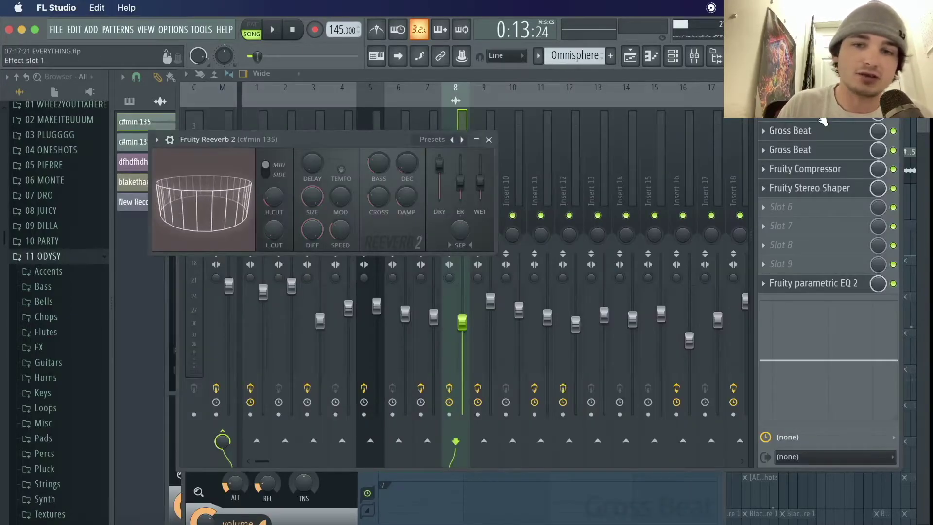
Examine both Gross Beats, Fruity Compressor, Fruity Stereo Shaper and Fruity parametric EQ 2 on the c#min 135 mixer track.
left_click(820, 130)
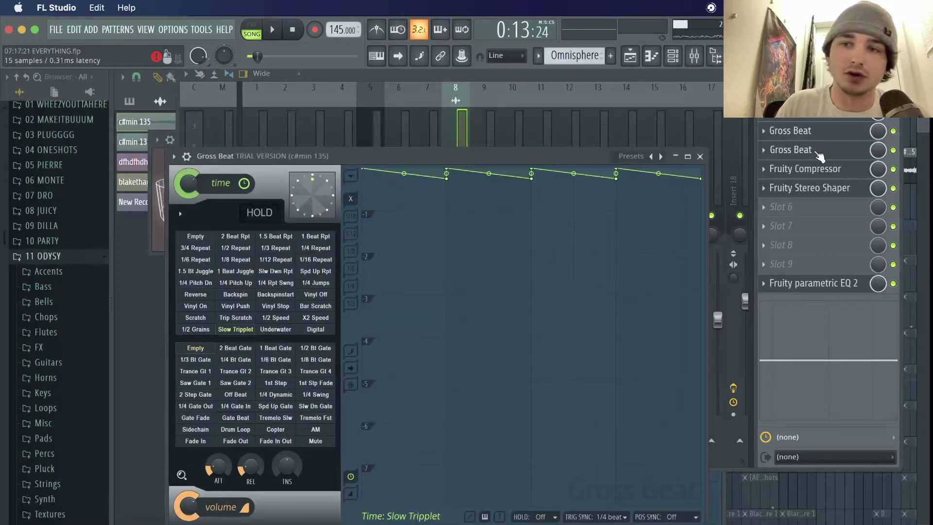
left_click(819, 150)
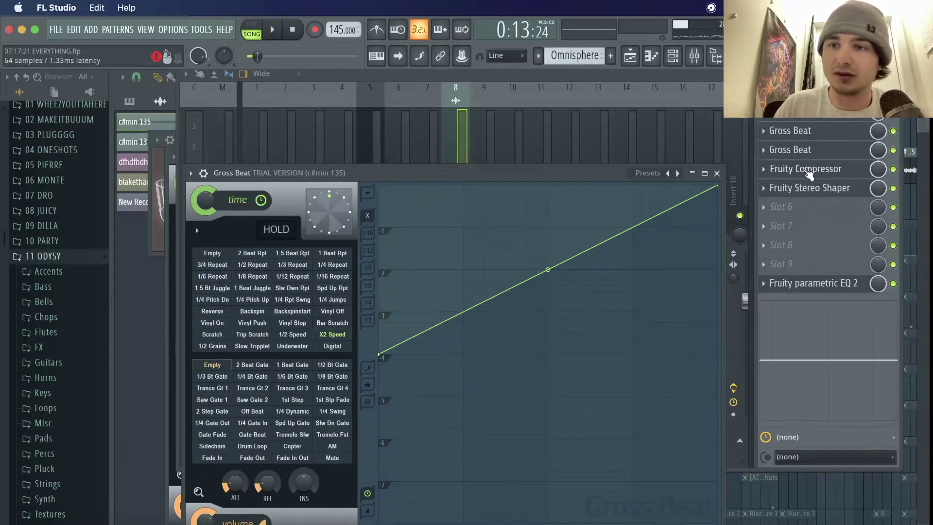
left_click(837, 172)
left_click(834, 190)
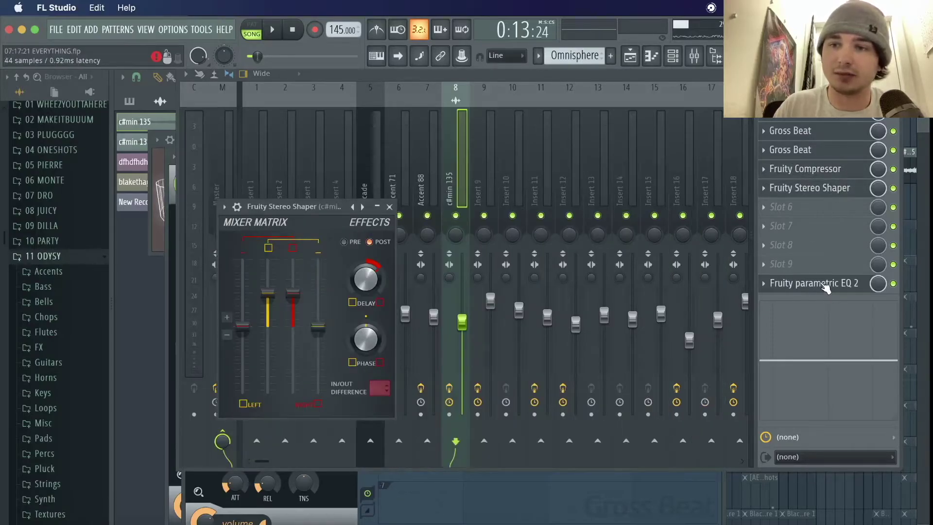
left_click(827, 284)
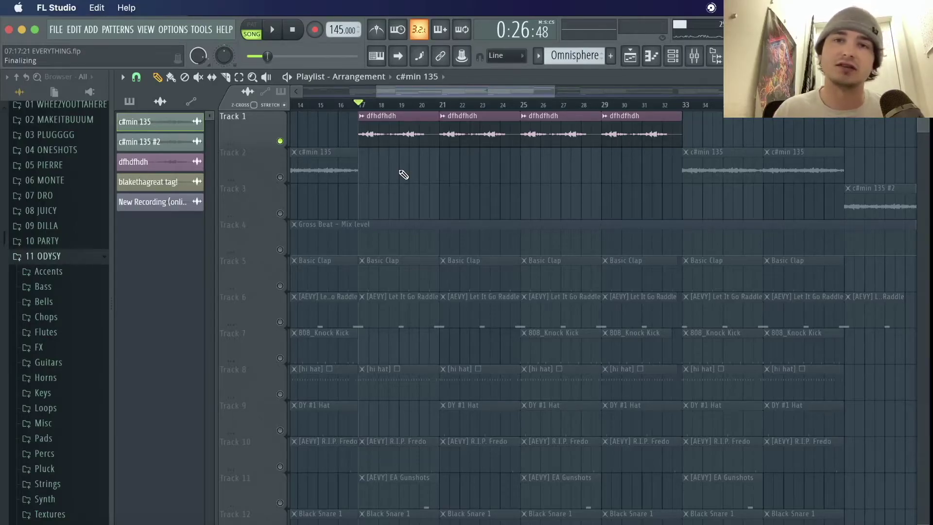
Play the soloed dfhdfhdh clips on Track 1 from bar 17 and jump to bar 25.
key("space")
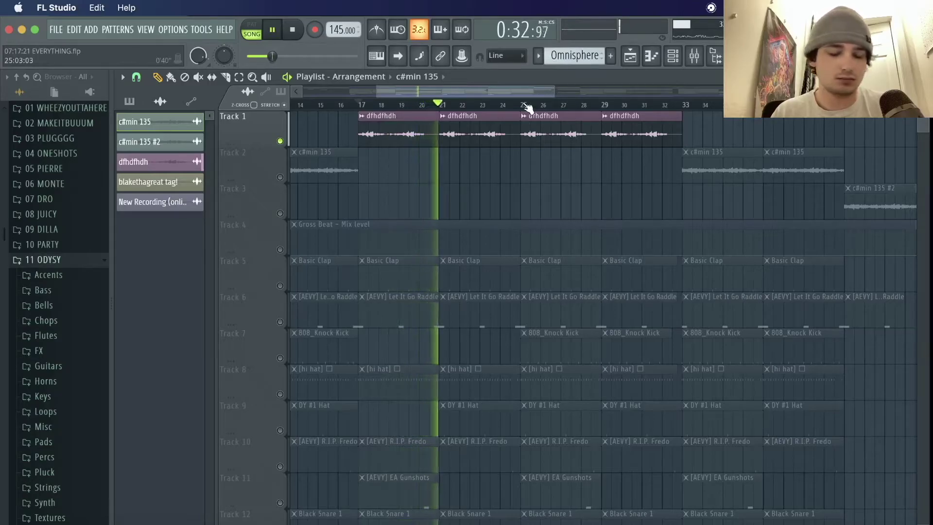
left_click(526, 105)
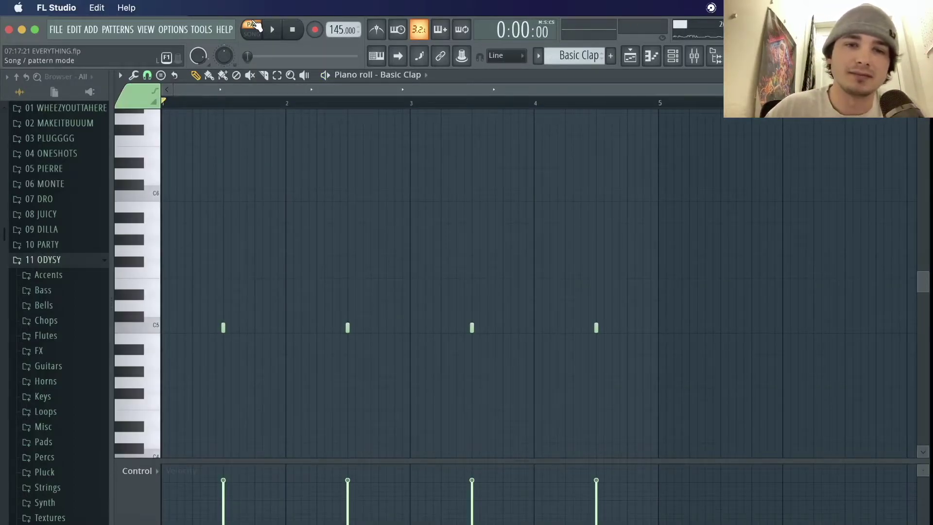
Play back the Basic Clap pattern and the [hi hat] pattern, jumping to bar 4 of the hi-hats.
key("space")
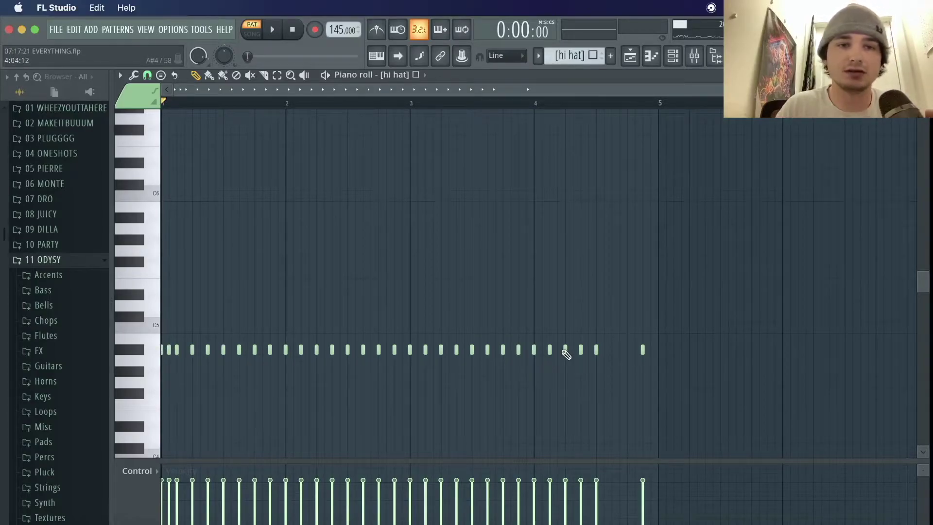
key("space")
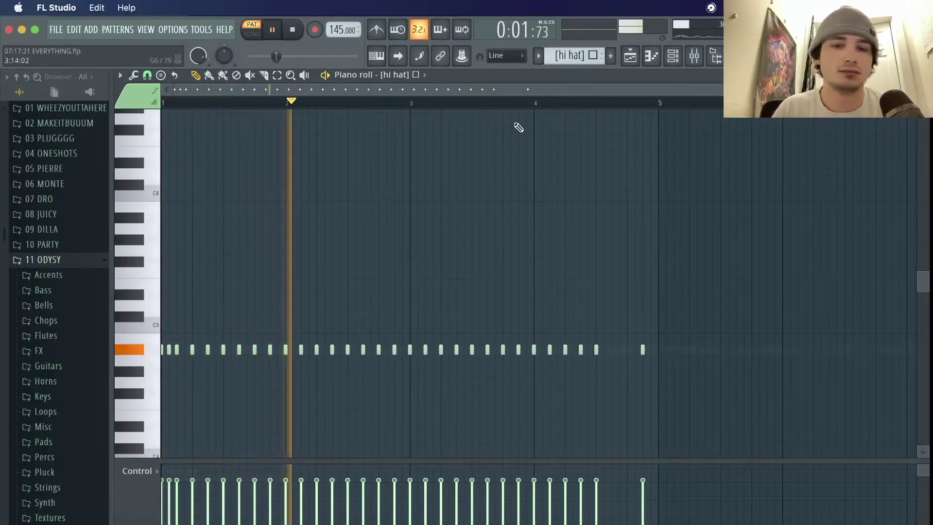
left_click(535, 102)
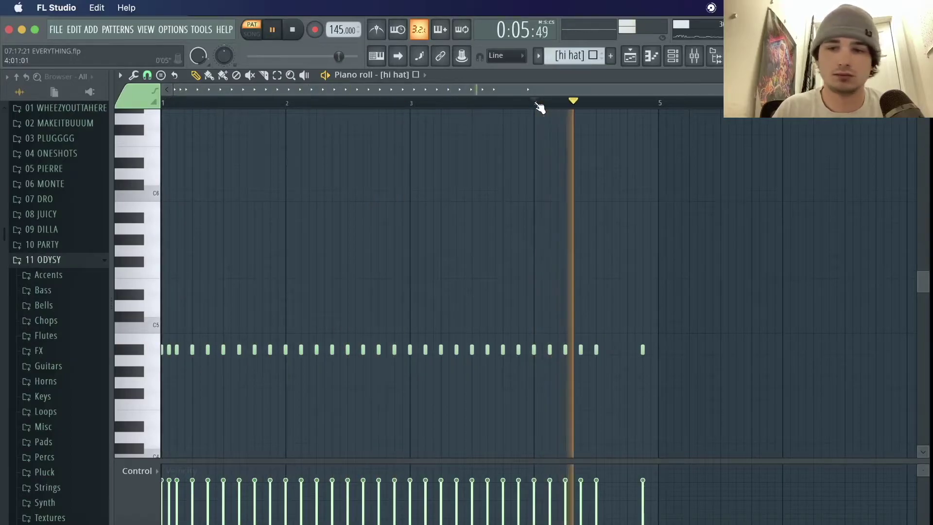
key("space")
key("Down")
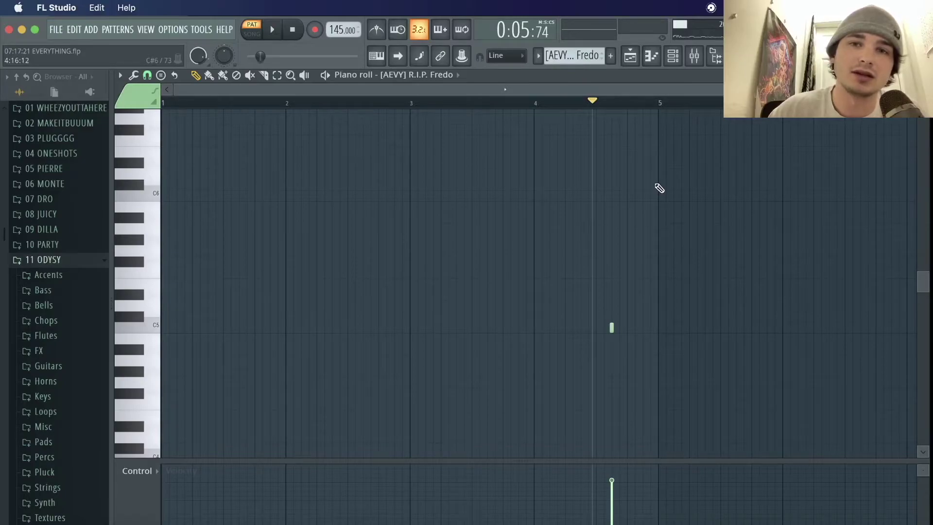
Play back the [AEVY] R.I.P. Fredo pattern's single hit in bar 4.
key("space")
key("space")
key("Down")
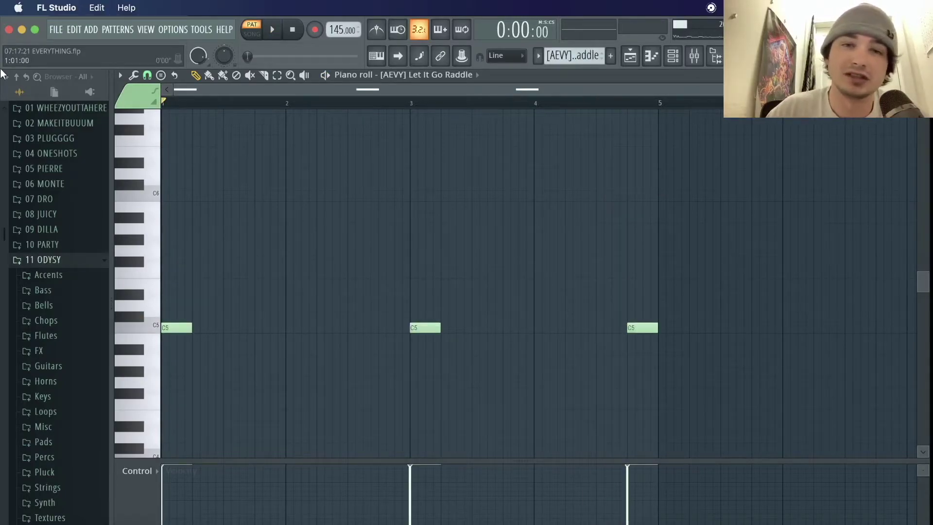
Play back the [AEVY] Let It Go Raddle pattern, jumping to its notes at bar 3 and the end of bar 4.
key("space")
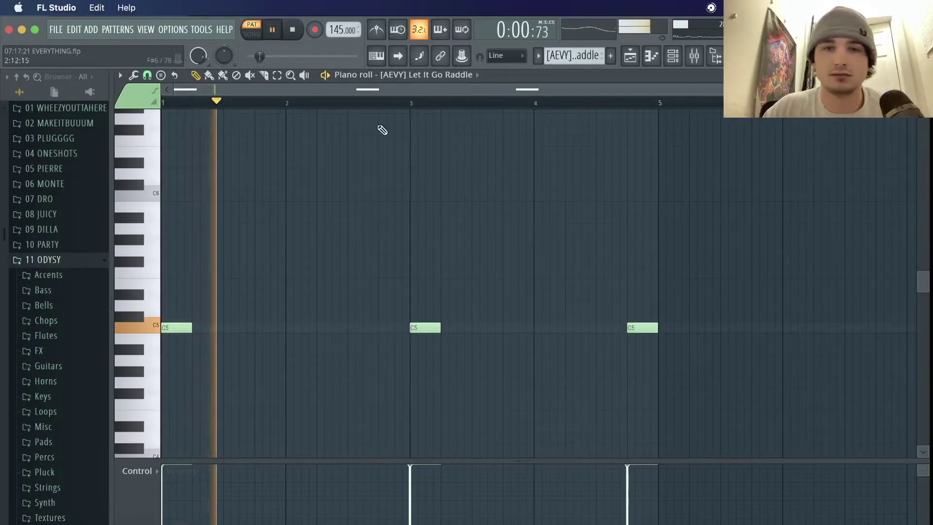
left_click(411, 102)
left_click(630, 104)
key("space")
key("Up")
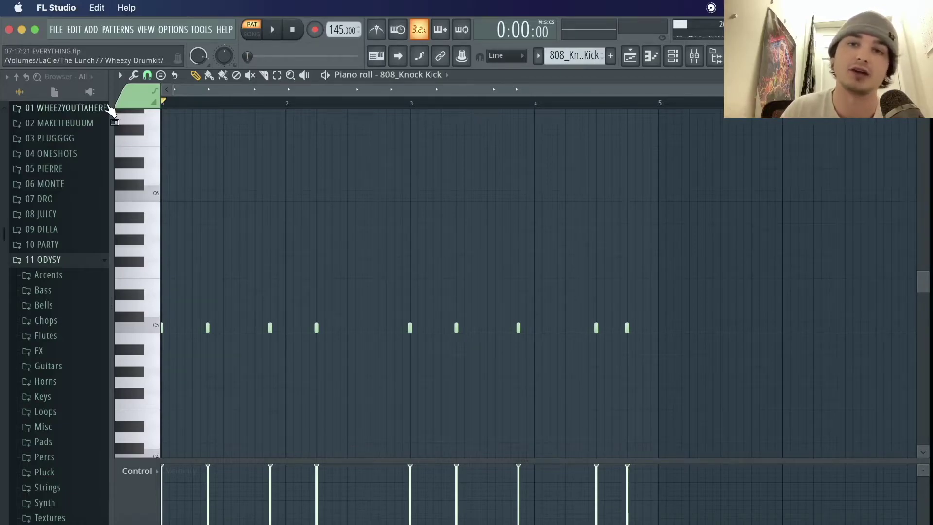
Play back the 808_Knock Kick pattern and the Black Snare 1 hits at the ends of bars 2 and 4.
key("space")
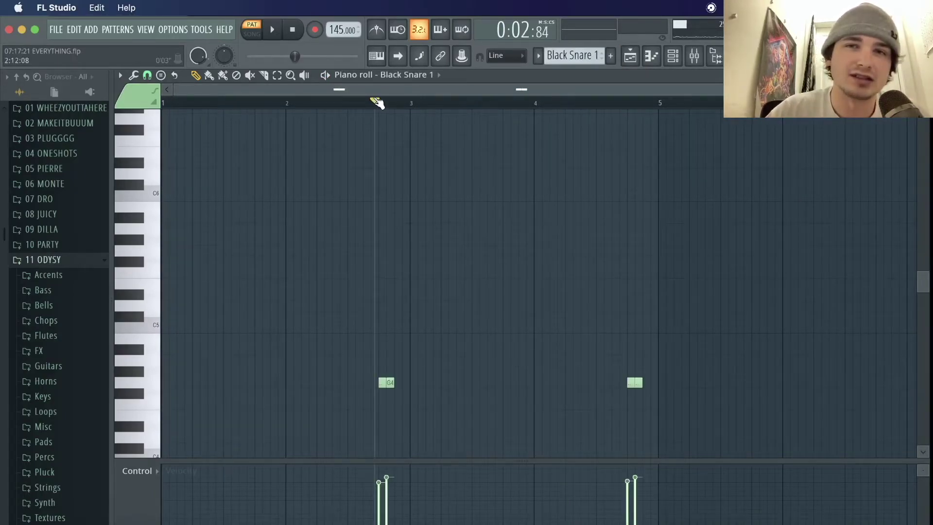
left_click(381, 102)
left_click(618, 103)
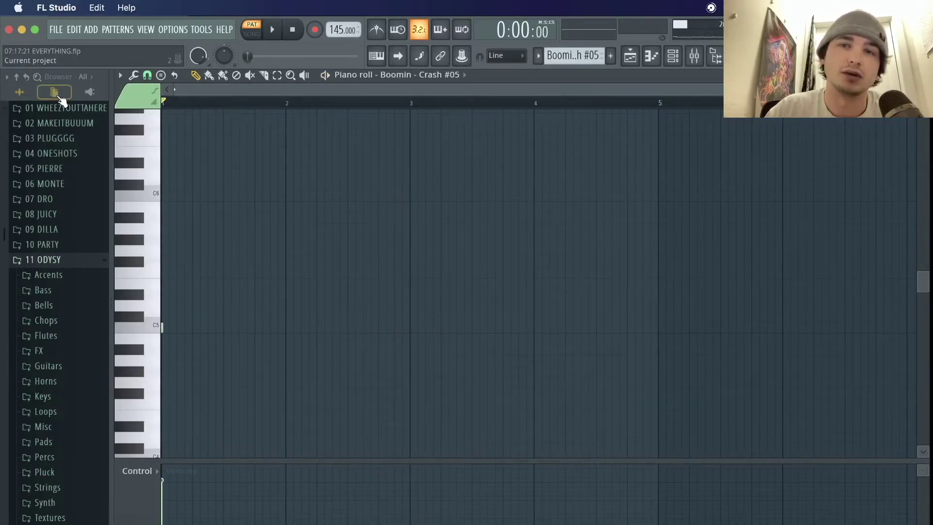
Add a quick fade-out to the Boomin - Crash #05 sample and return to the playlist arrangement.
left_click(138, 94)
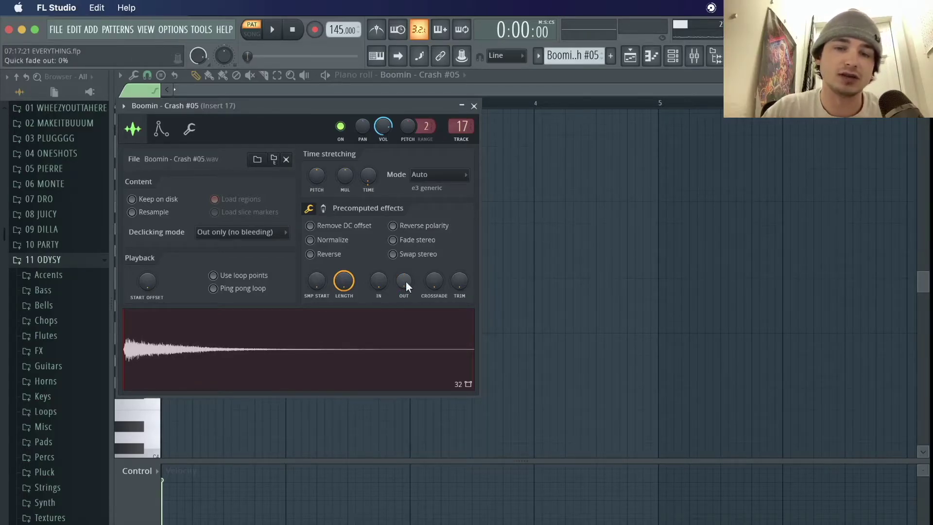
left_click_drag(406, 281, 406, 262)
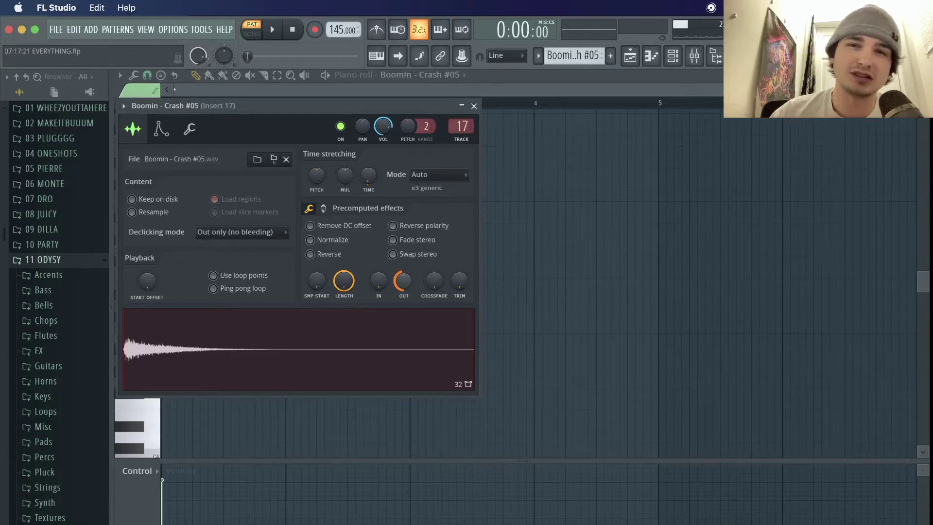
key("super+z")
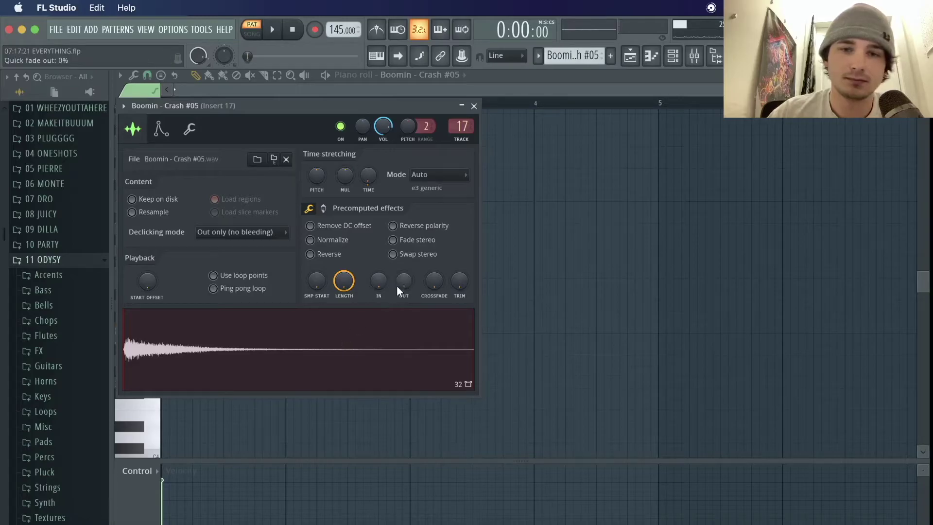
left_click_drag(404, 280, 404, 265)
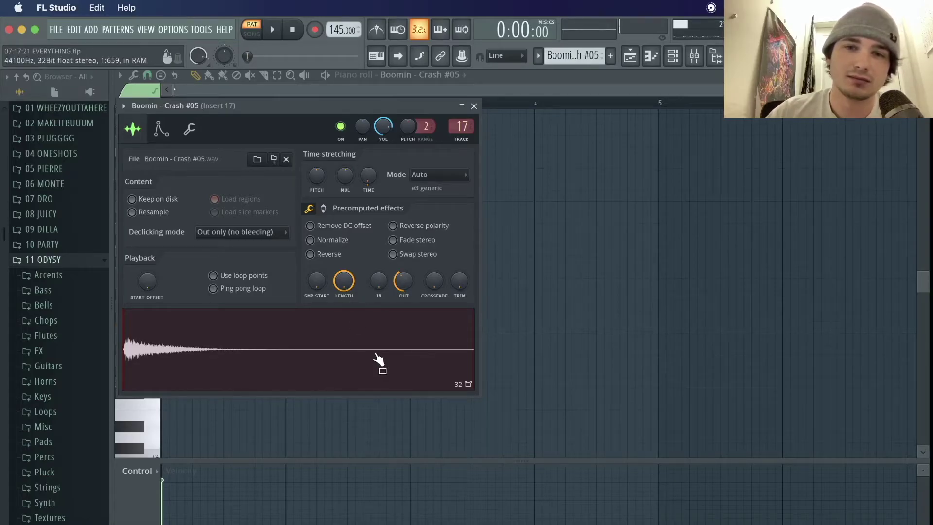
key("F5")
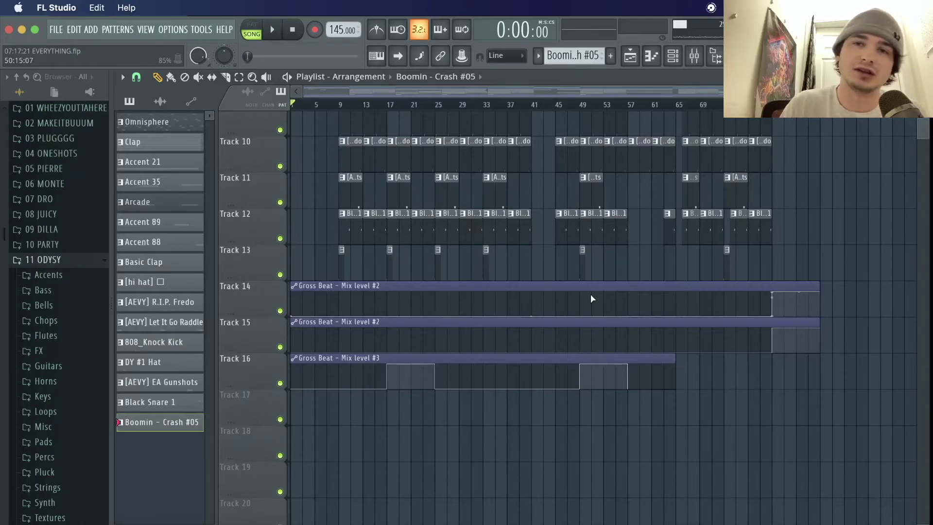
Unmute Tracks 5 and 6 in the playlist and play the arrangement from the start into the section at bar 9.
scroll(590, 293, "up", 9)
scroll(337, 224, "up", 3, "ctrl")
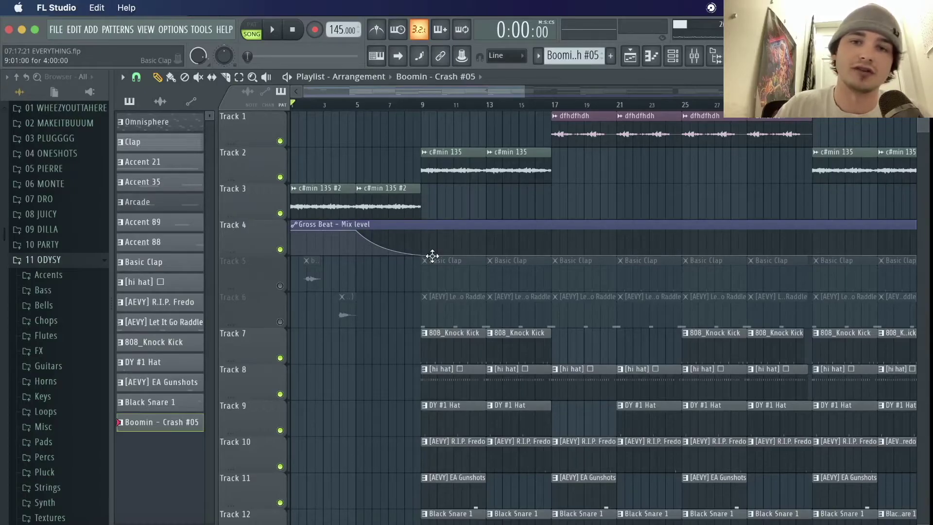
left_click(280, 286)
key("space")
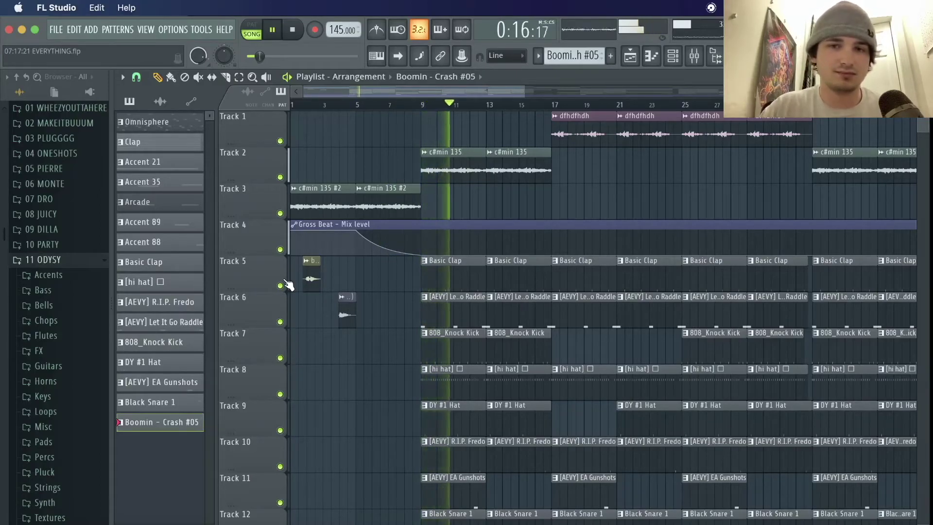
key("space")
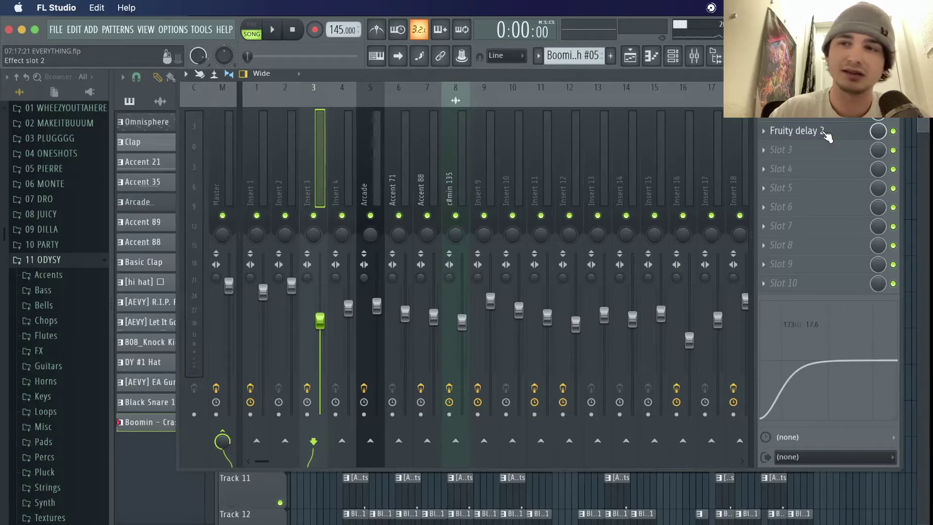
Inspect the effects in the first two slots of mixer Insert 3, including Fruity delay 2, and return to the playlist arrangement.
left_click(822, 126)
left_click(821, 132)
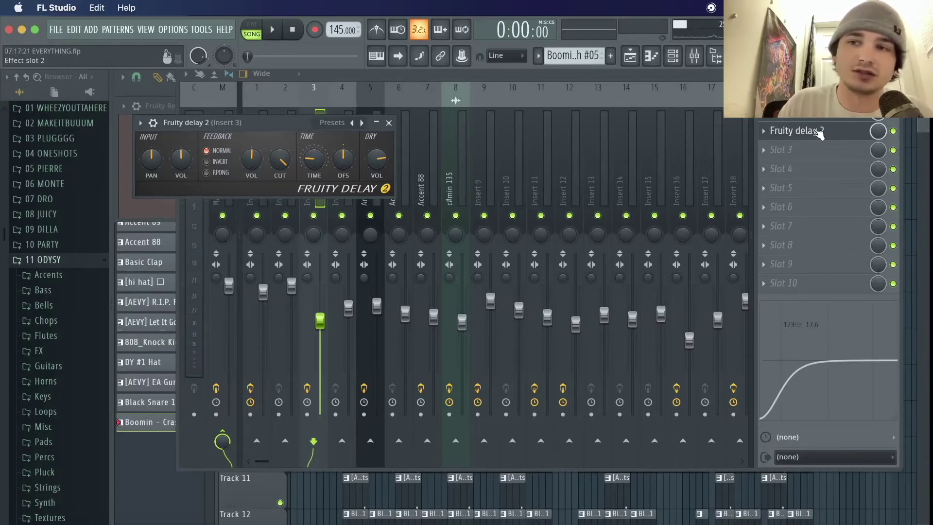
left_click(817, 137)
left_click(821, 117)
left_click(828, 129)
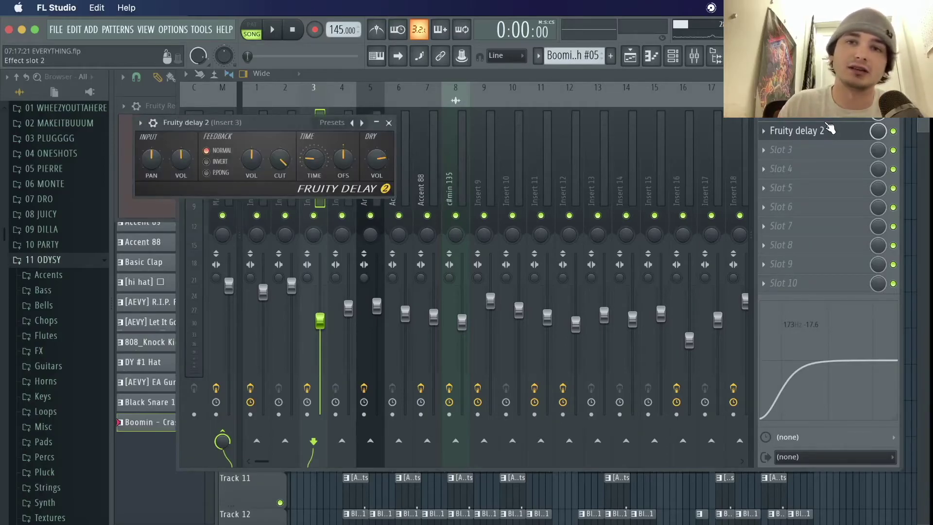
key("F5")
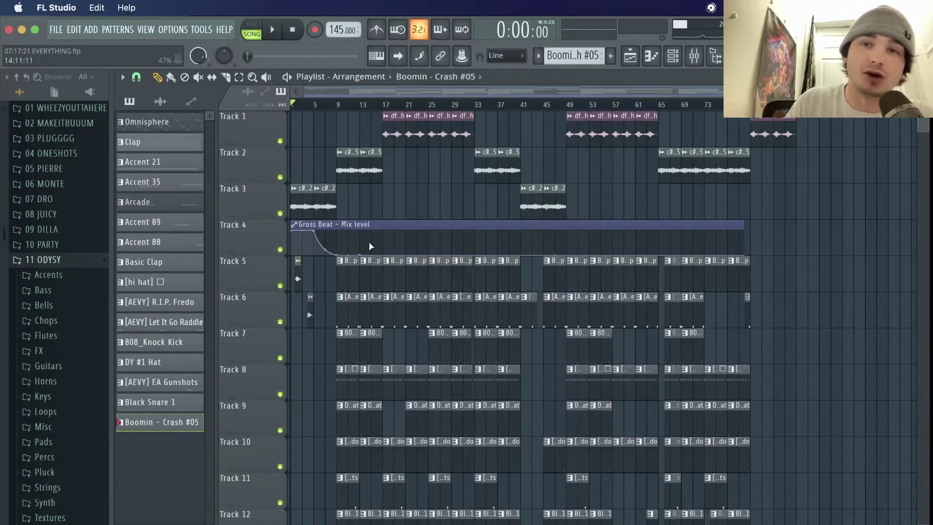